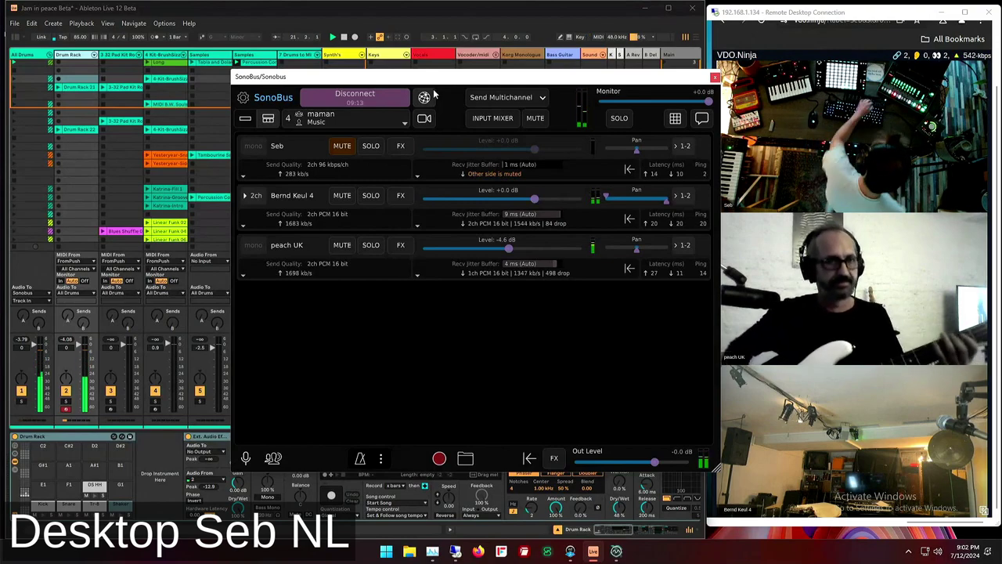
# Record a loop 2 bars long in the Drum Rack track's Looper and switch it to overdubbing
pyautogui.click(72, 60)
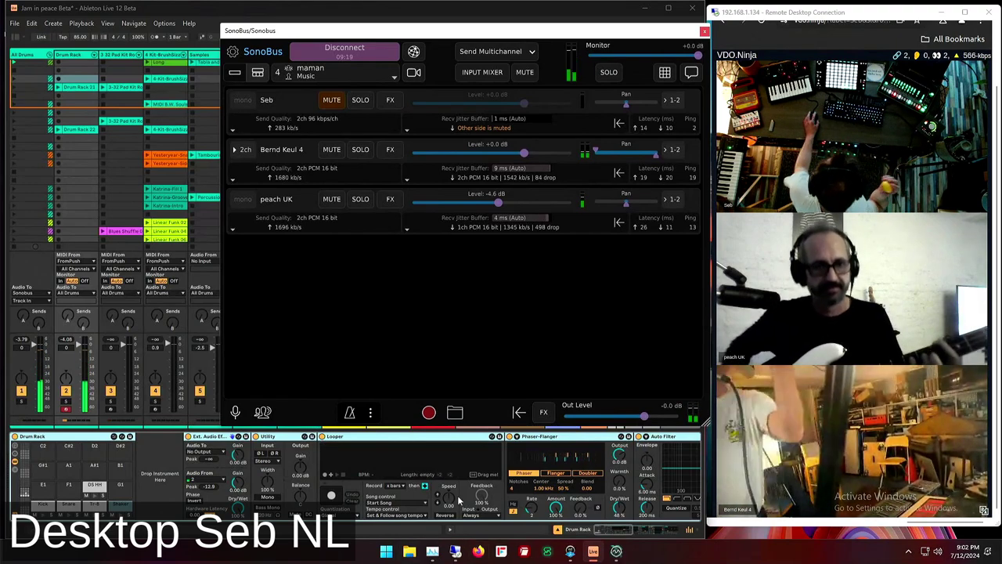
pyautogui.click(333, 501)
pyautogui.click(333, 501)
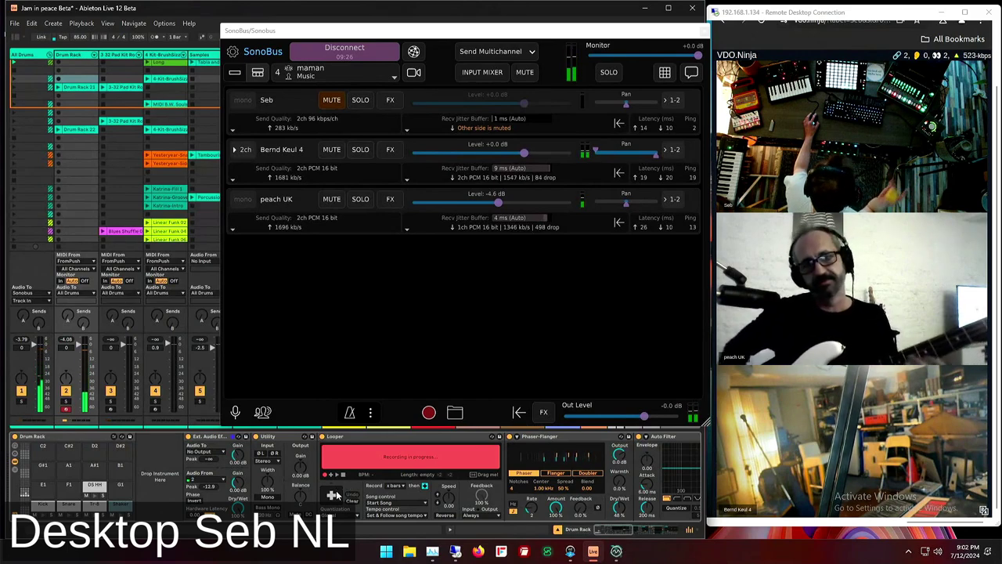
pyautogui.click(332, 495)
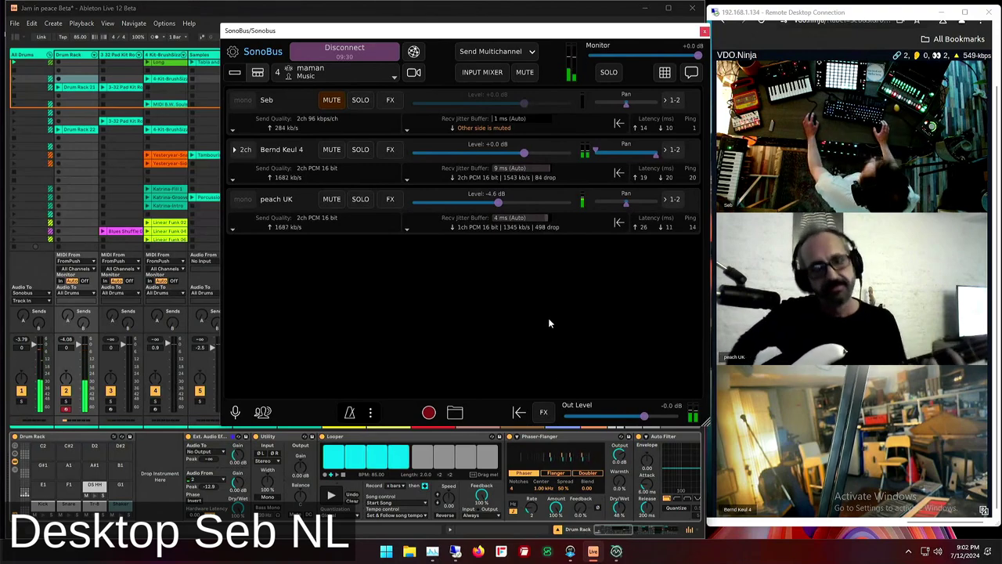
# Set the two-channel participant's level to -1.5 dB in SonoBus
pyautogui.moveTo(523, 154); pyautogui.dragTo(514, 154)
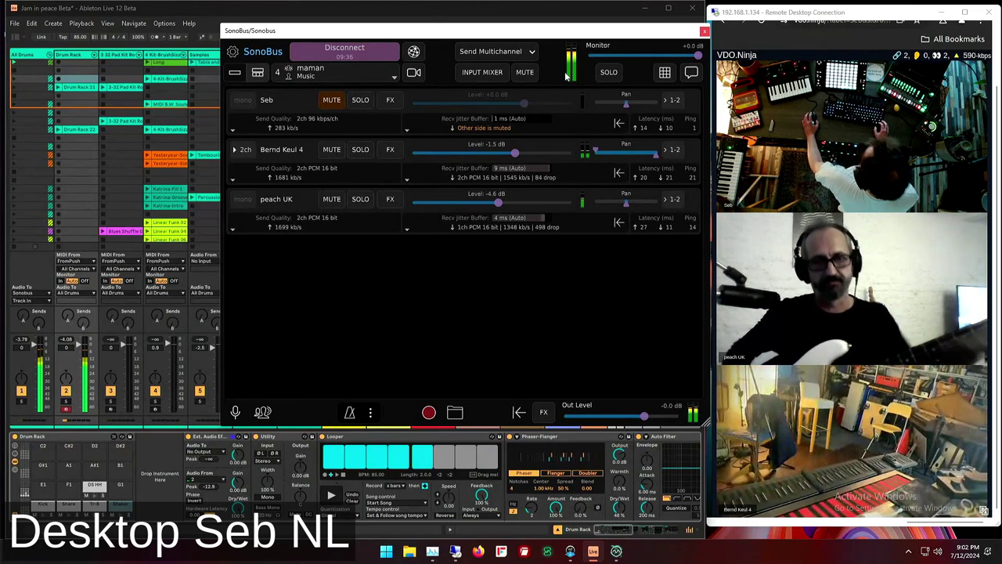
# Move the SonoBus window aside and record new clips in scene 6 of Synth's and scene 16 of the 3-32 Pad Kit track
pyautogui.moveTo(397, 31); pyautogui.dragTo(471, 193)
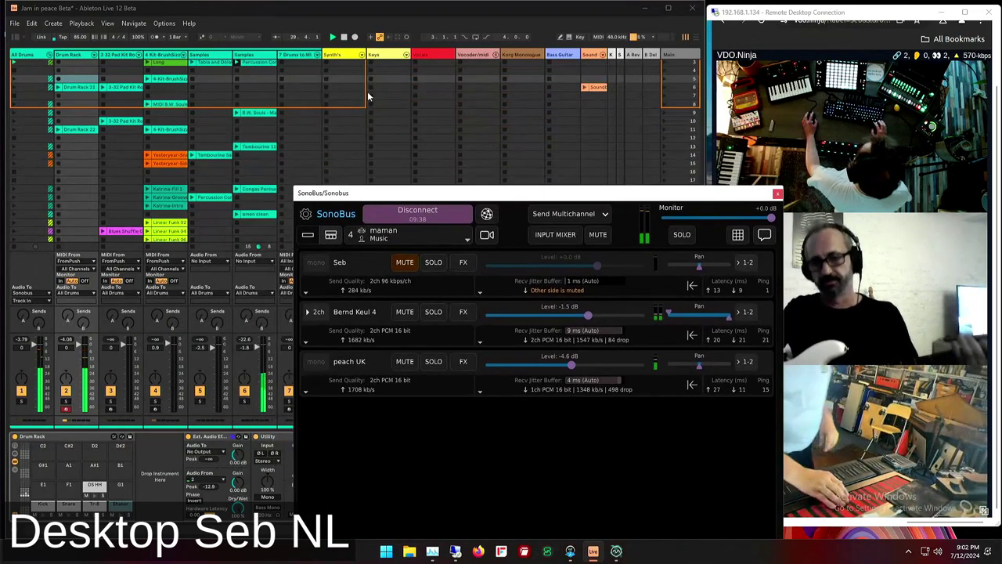
pyautogui.click(329, 88)
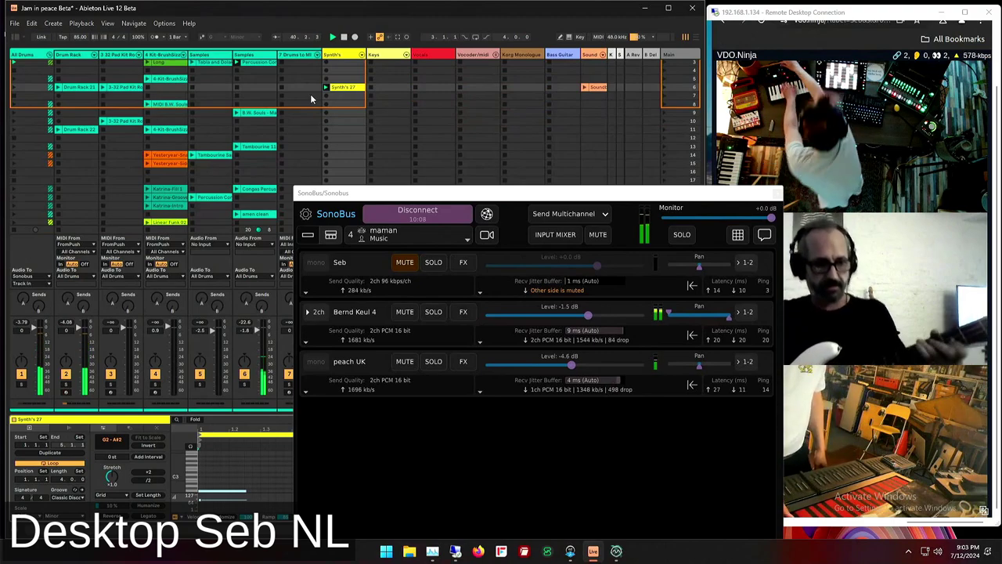
pyautogui.click(126, 172)
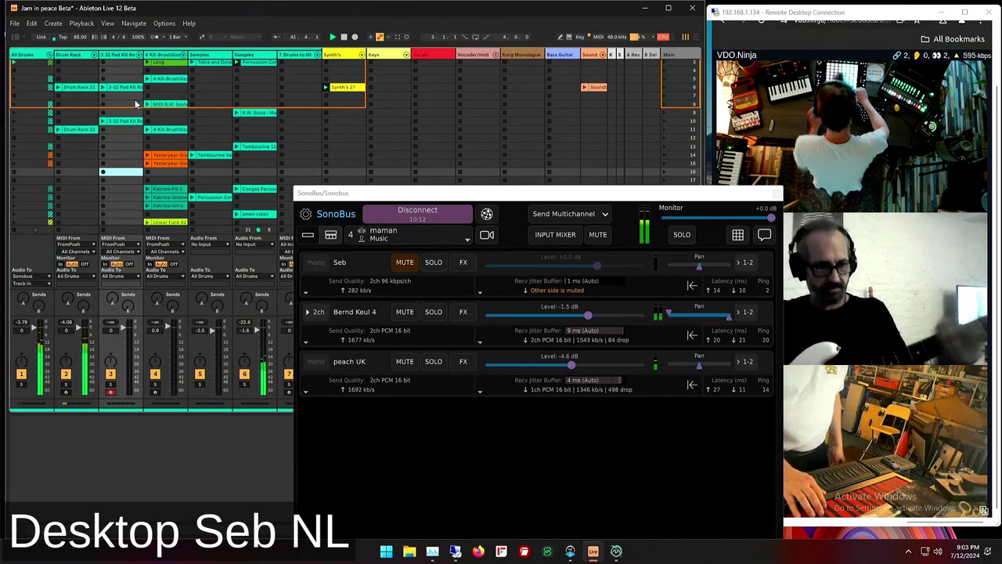
pyautogui.press('Return')
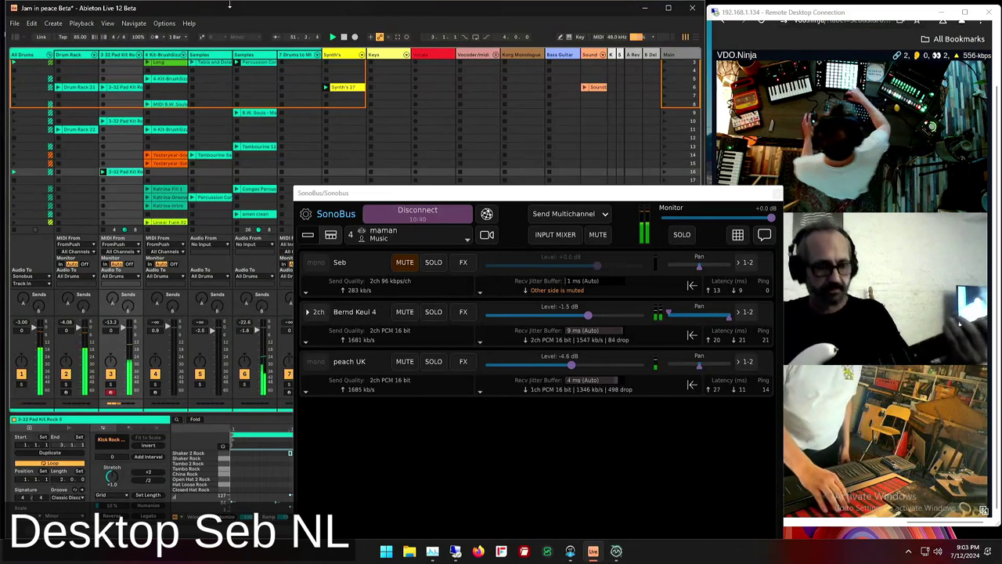
# Set the two-channel participant's level to -2.3 dB and the third participant's level to +0.3 dB in SonoBus
pyautogui.doubleClick(614, 315)
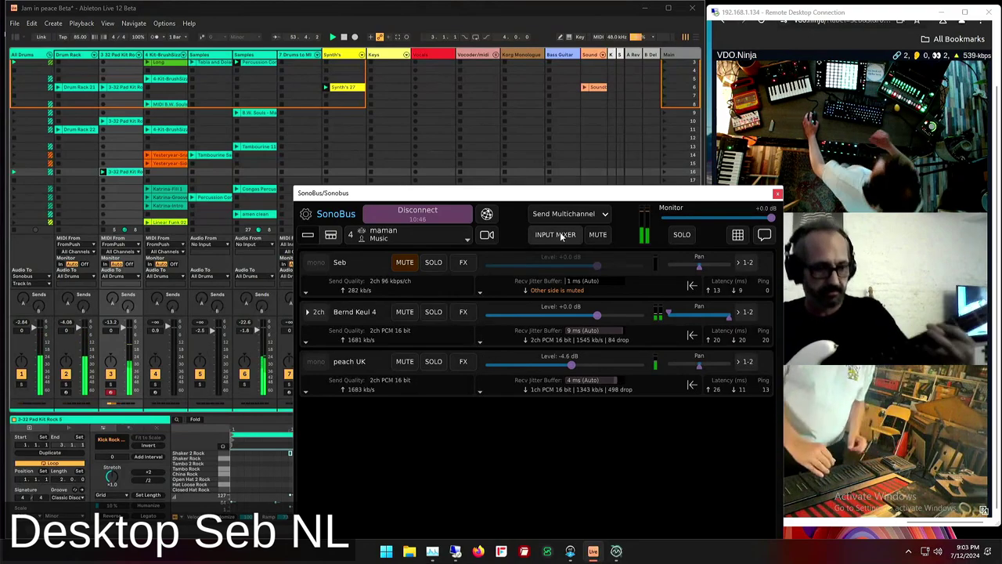
pyautogui.moveTo(592, 197); pyautogui.dragTo(520, 95)
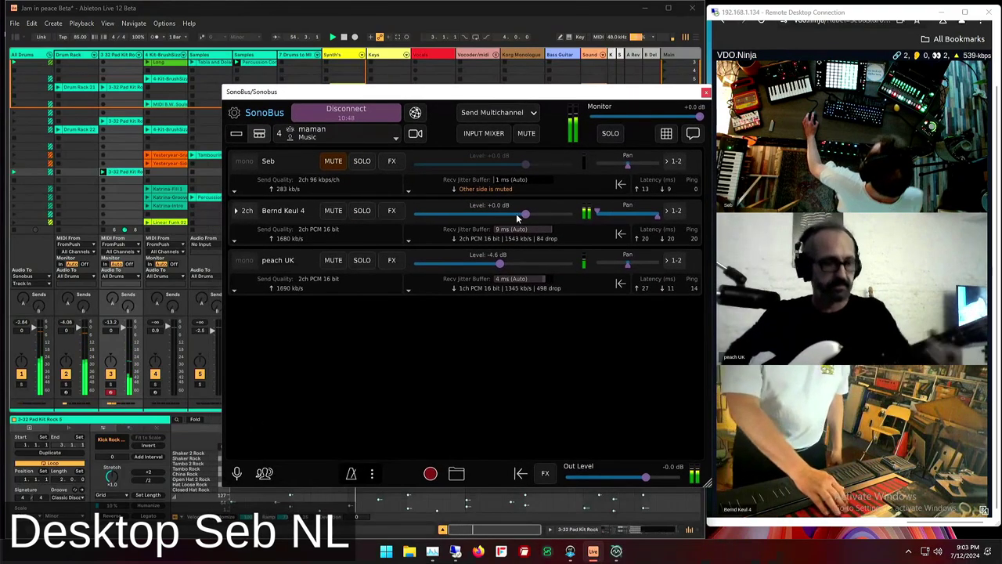
pyautogui.moveTo(525, 214); pyautogui.dragTo(513, 222)
pyautogui.moveTo(499, 263); pyautogui.dragTo(527, 264)
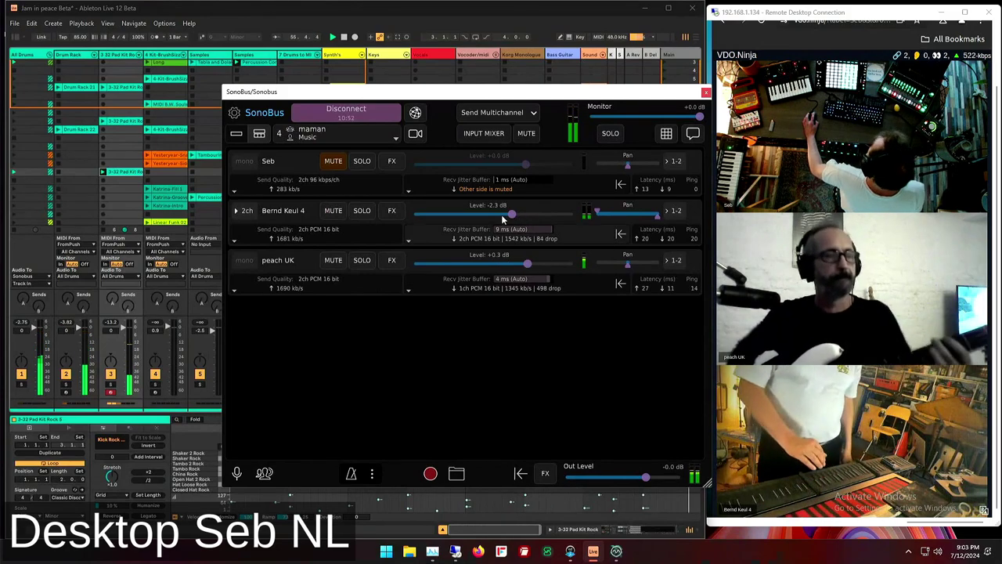
# Shift the SonoBus window off the drum tracks and launch the Katrina-Fill 1 clip in scene 18
pyautogui.moveTo(283, 92); pyautogui.dragTo(311, 104)
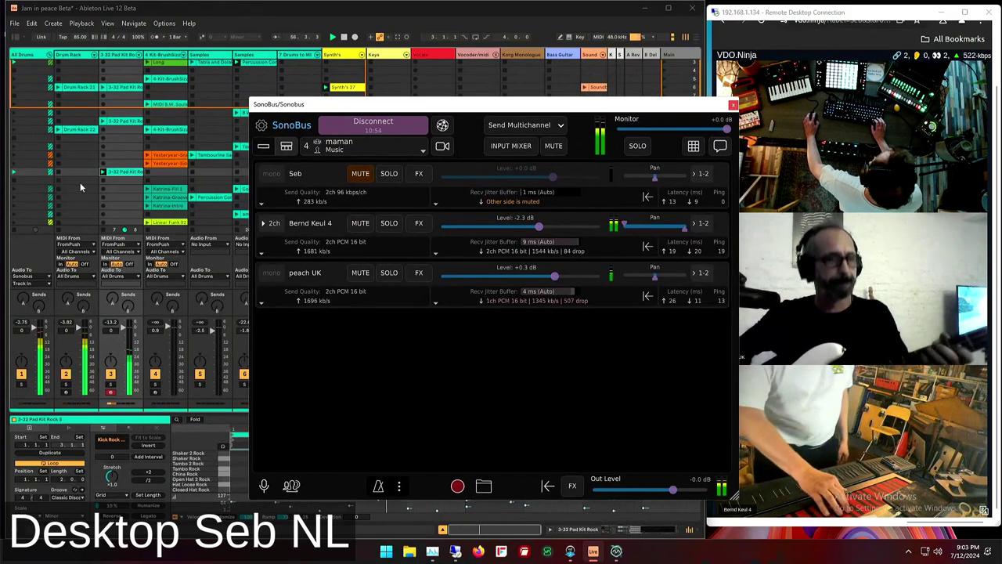
pyautogui.click(149, 189)
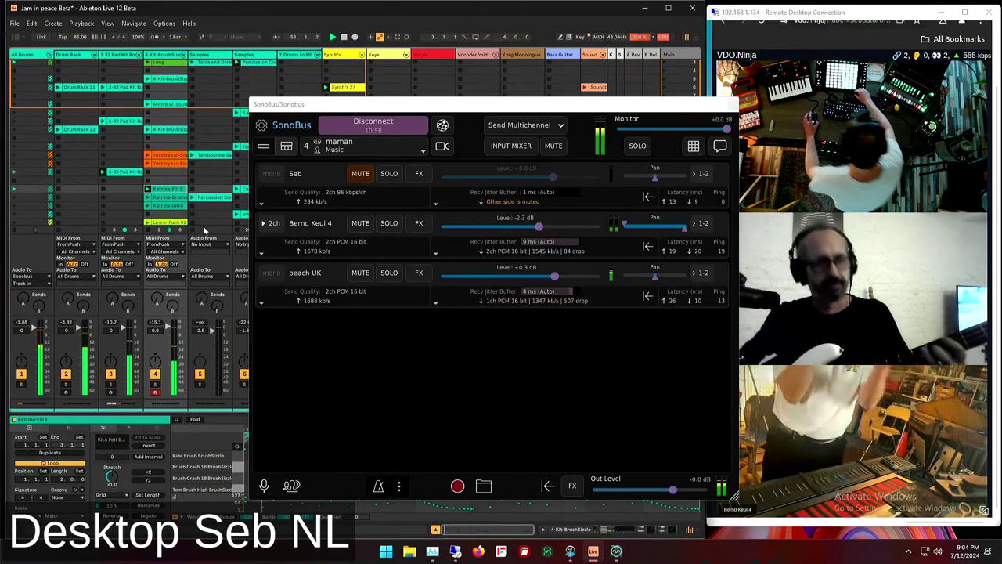
# Reposition the SonoBus window and undo the last overdub in the Drum Rack track's Looper
pyautogui.moveTo(365, 104); pyautogui.dragTo(270, 118)
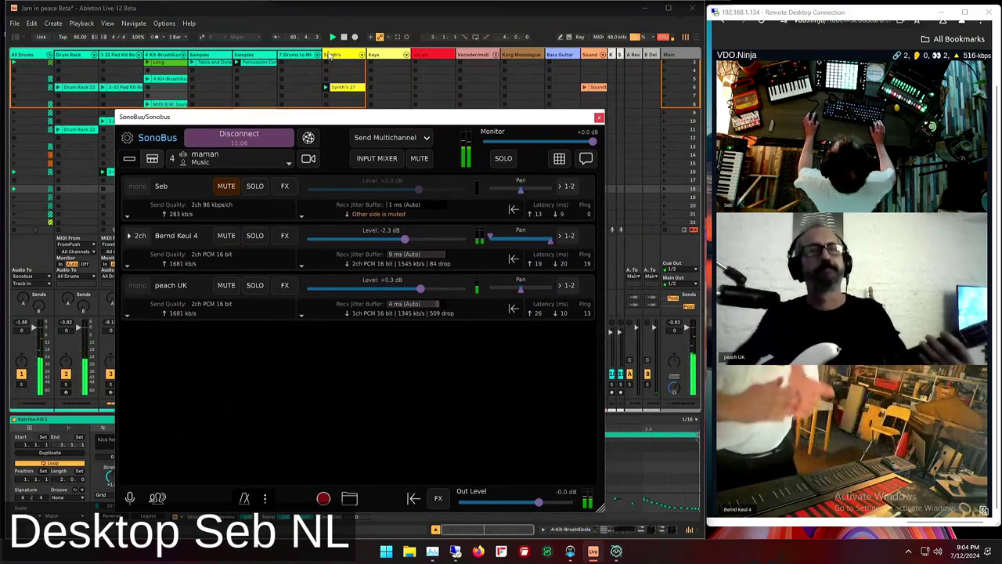
pyautogui.moveTo(420, 112); pyautogui.dragTo(509, 21)
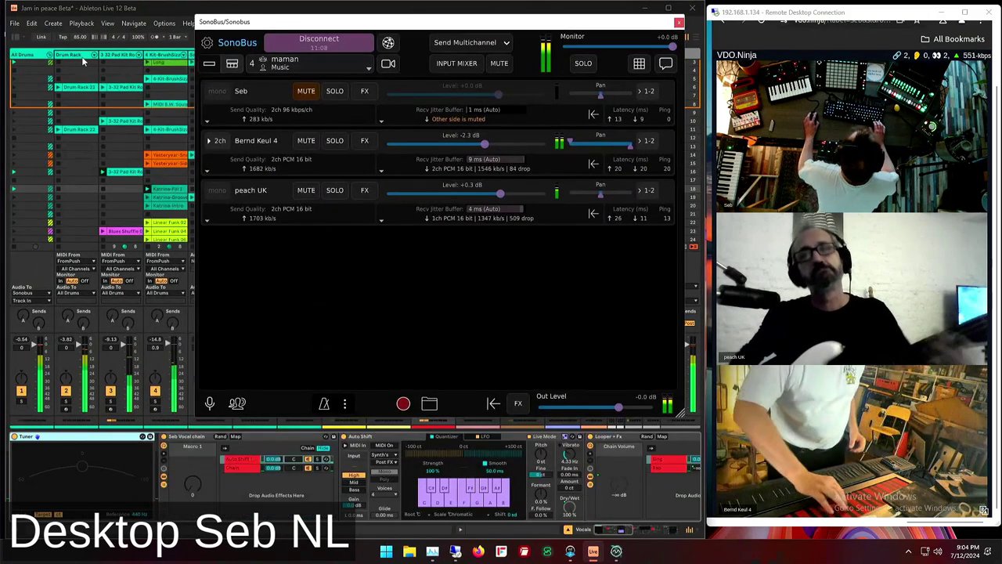
pyautogui.click(79, 54)
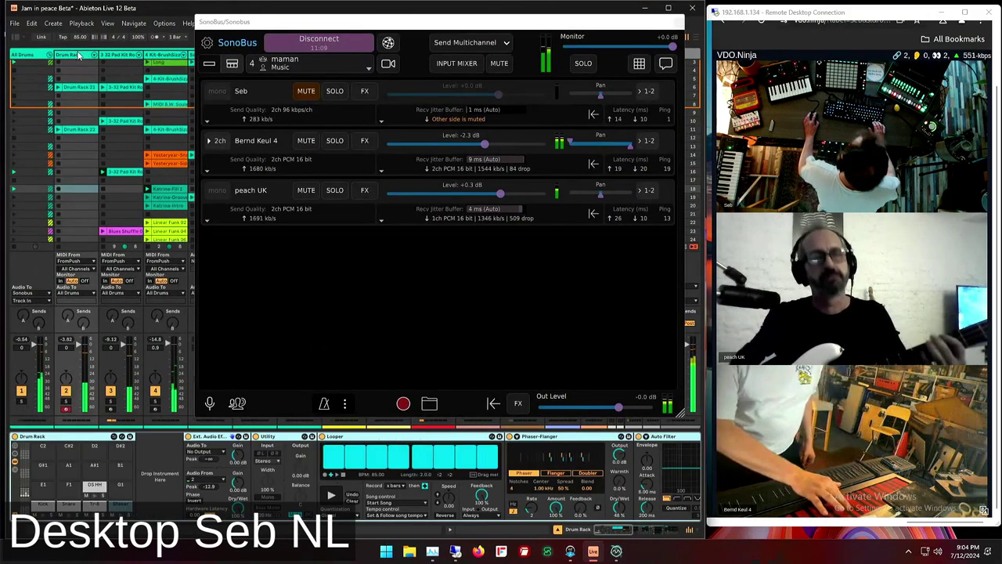
pyautogui.click(354, 498)
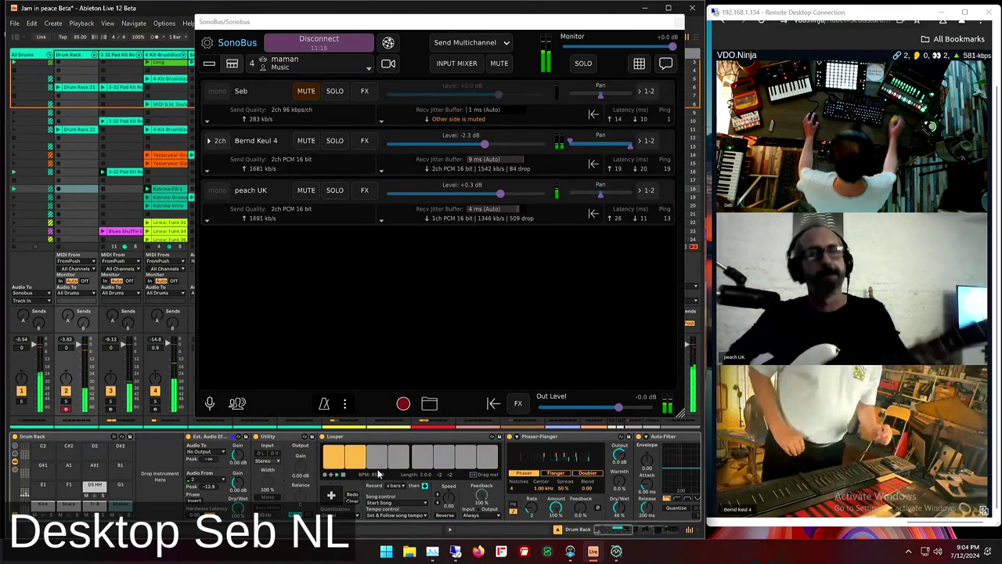
# Shrink the SonoBus window and hide it from the session grid
pyautogui.moveTo(385, 32); pyautogui.dragTo(656, 347)
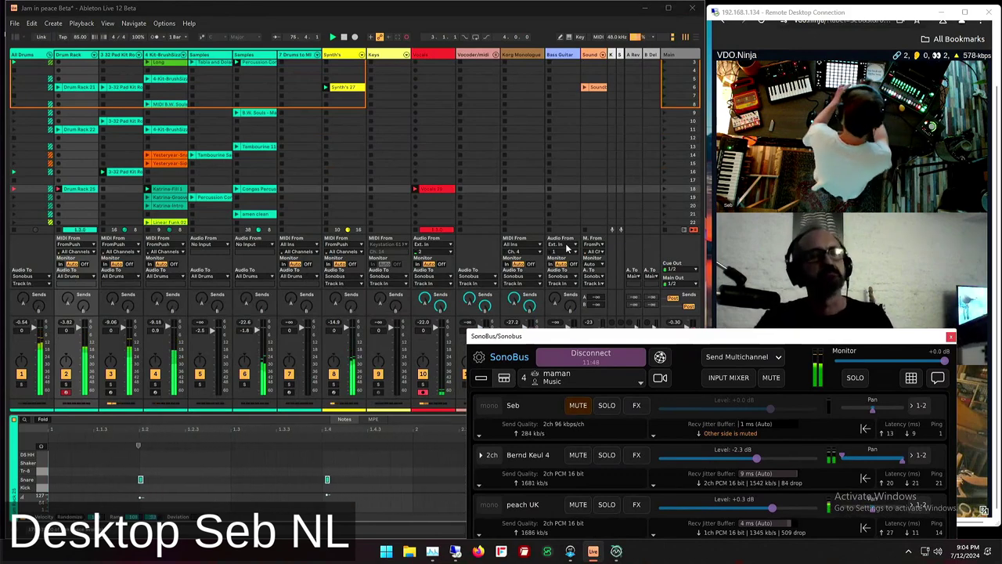
pyautogui.moveTo(762, 338); pyautogui.dragTo(417, 58)
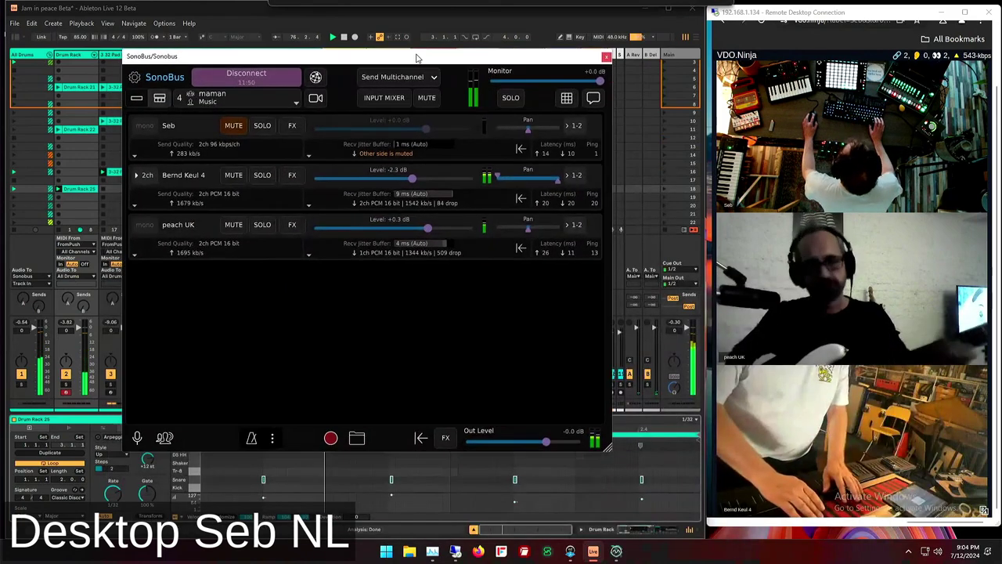
pyautogui.moveTo(608, 447); pyautogui.dragTo(548, 358)
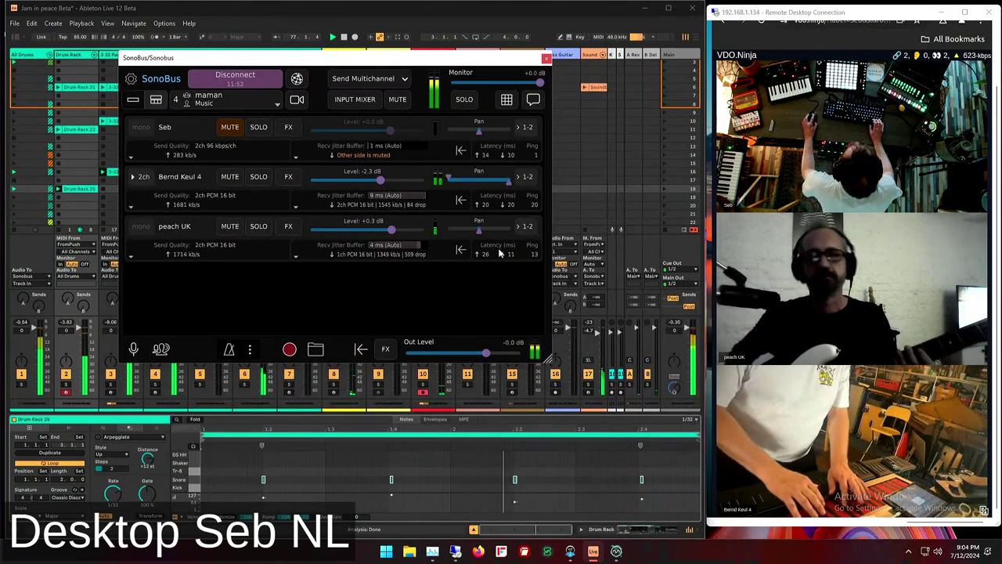
pyautogui.hotkey('ctrl', 'alt', 'p')
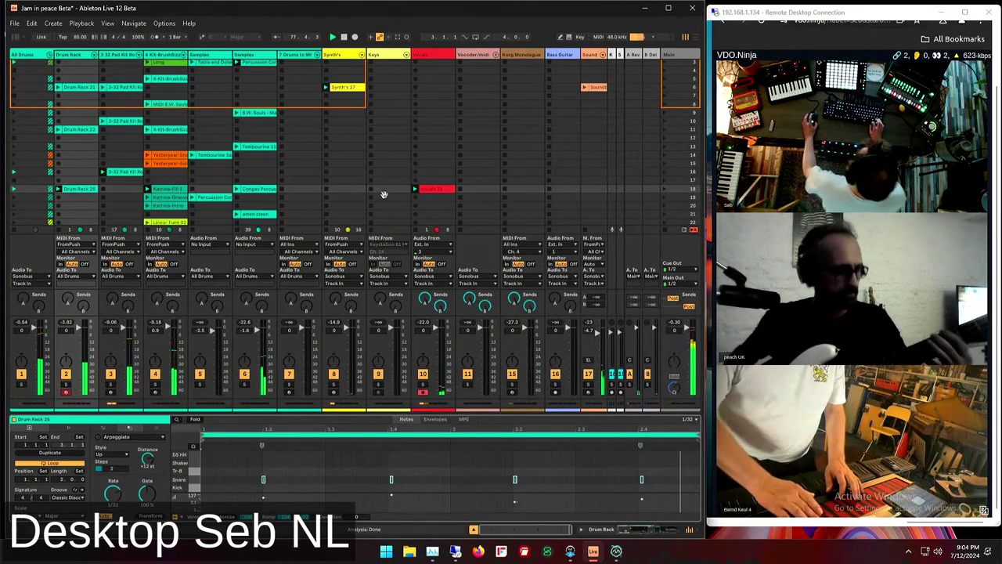
# Reopen the SonoBus plug-in window from the Sonobus track and set the two-channel participant's level to -4.6 dB
pyautogui.moveTo(435, 126); pyautogui.dragTo(436, 205)
pyautogui.scroll(-1, 326, 150)
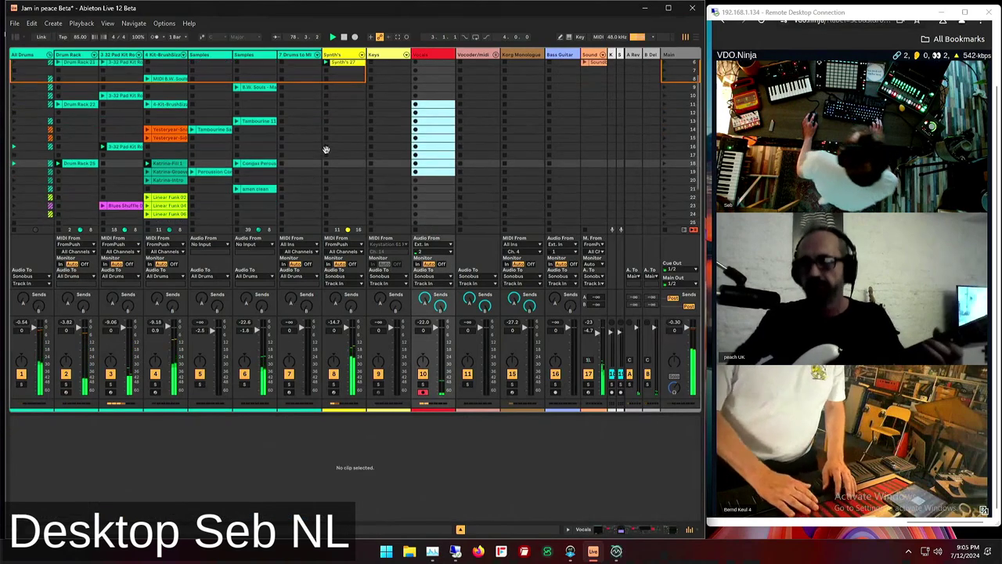
pyautogui.scroll(-3, 326, 149)
pyautogui.hscroll(1, 352, 152)
pyautogui.hscroll(3, 422, 159)
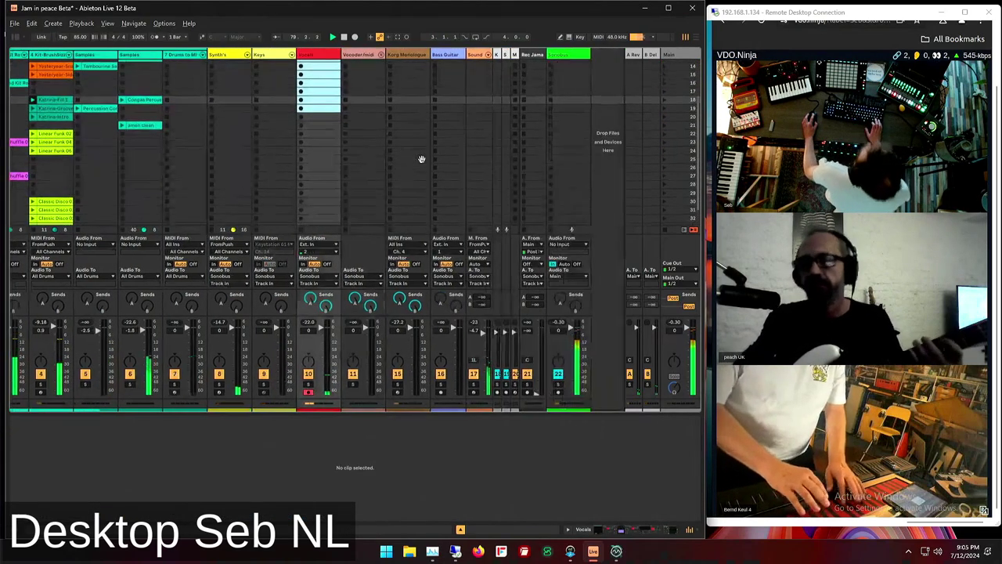
pyautogui.click(569, 100)
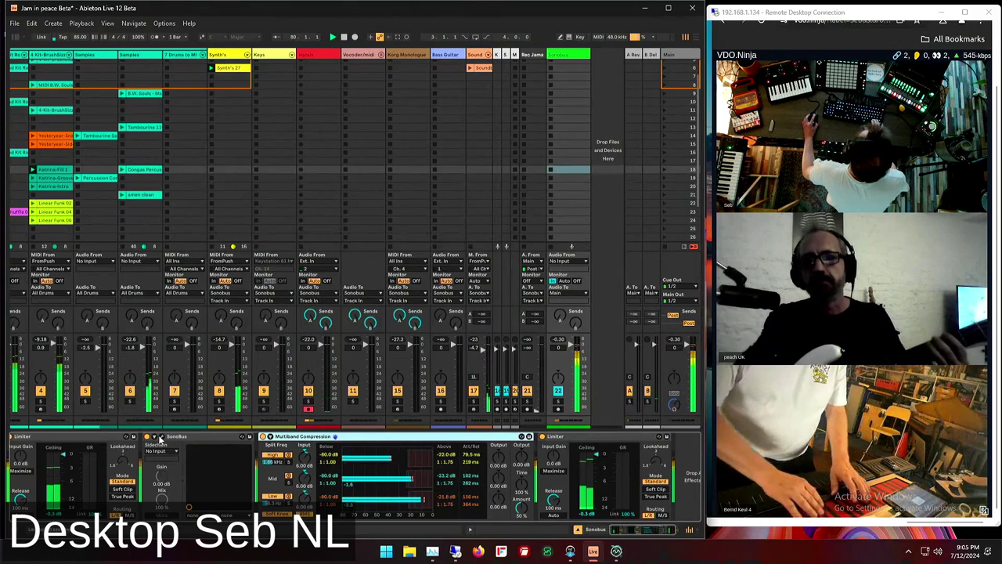
pyautogui.click(159, 437)
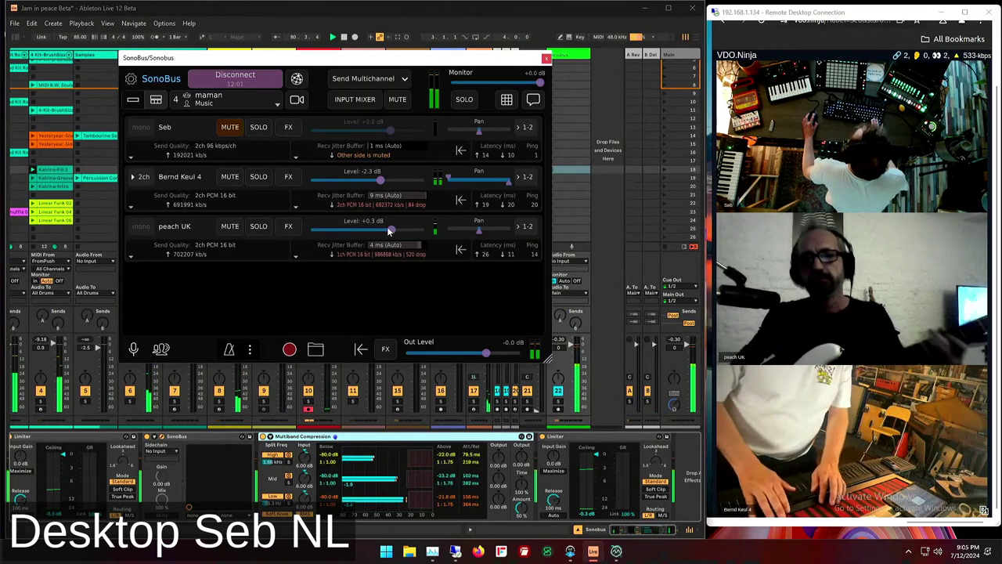
pyautogui.moveTo(381, 179); pyautogui.dragTo(371, 178)
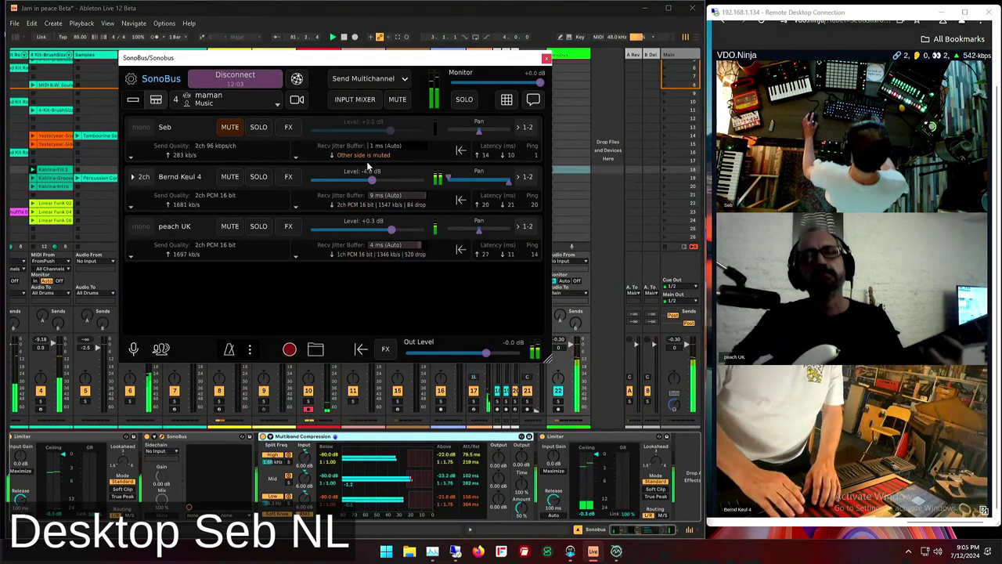
# Reposition the SonoBus window and show the Vocals track's devices
pyautogui.moveTo(494, 63); pyautogui.dragTo(803, 138)
pyautogui.click(233, 71)
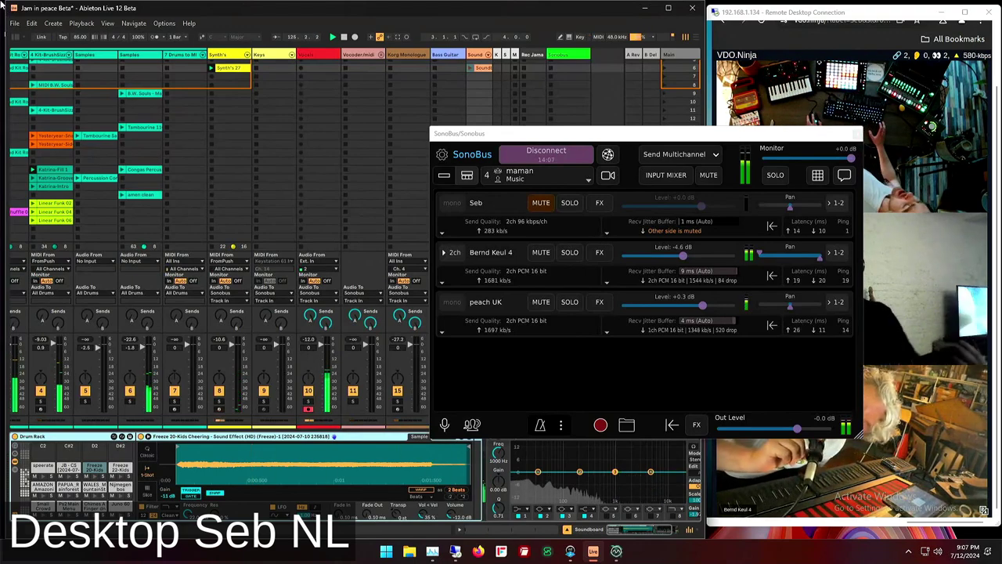
pyautogui.moveTo(700, 128); pyautogui.dragTo(465, 89)
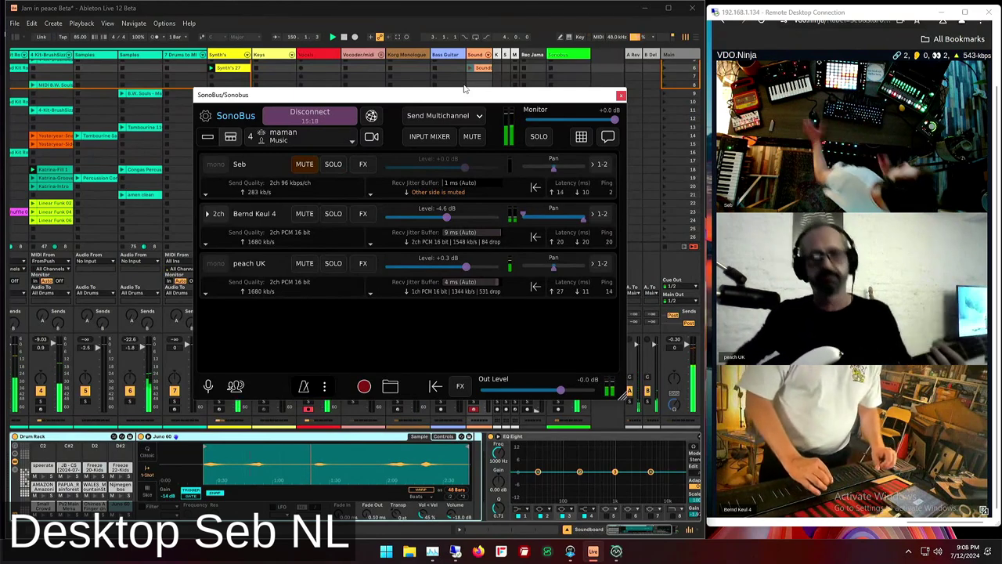
pyautogui.click(322, 55)
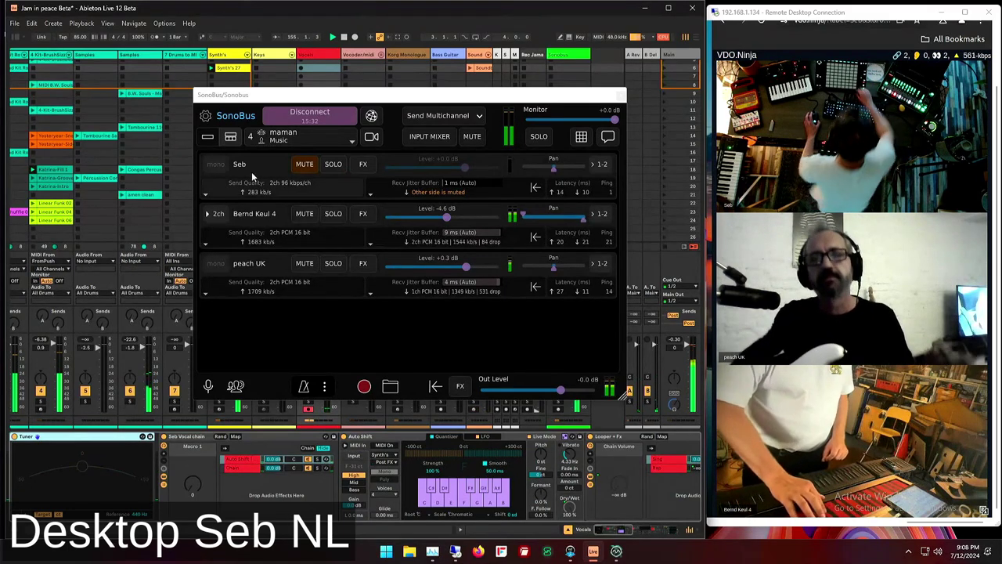
# Switch the brush kit track to the Katrina-Groove clip and move the SonoBus window clear of the drum tracks
pyautogui.click(62, 179)
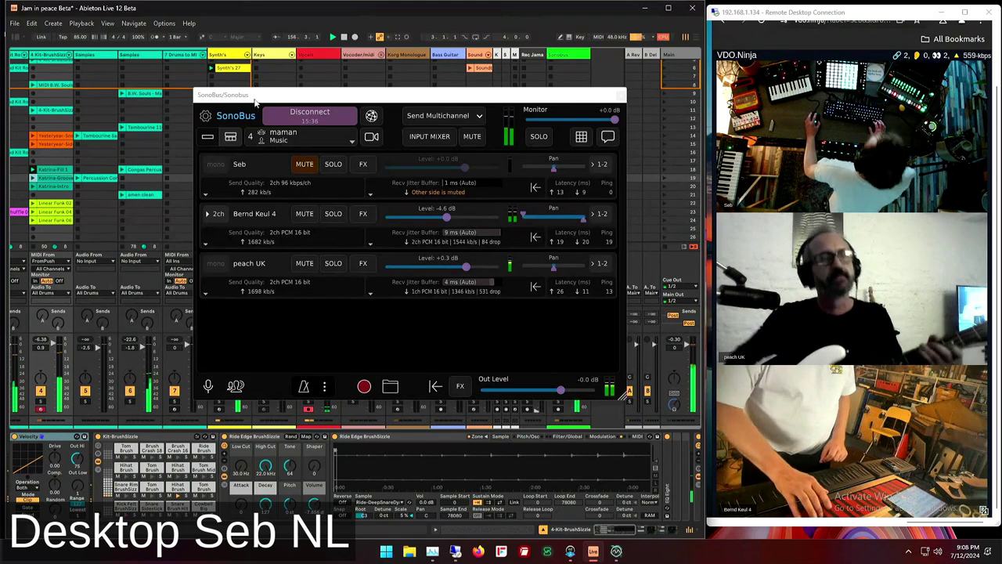
pyautogui.moveTo(244, 99); pyautogui.dragTo(385, 114)
pyautogui.hscroll(-3, 153, 124)
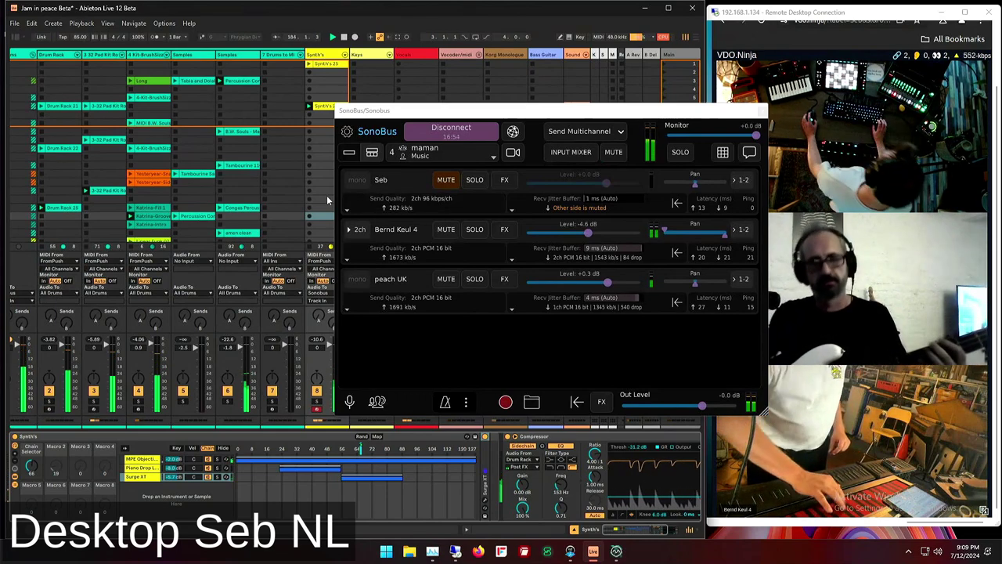
# Launch the Tabla clip in scene 3 of the Samples track and select the 3-32 Pad Kit clip in scene 16
pyautogui.moveTo(391, 110); pyautogui.dragTo(459, 126)
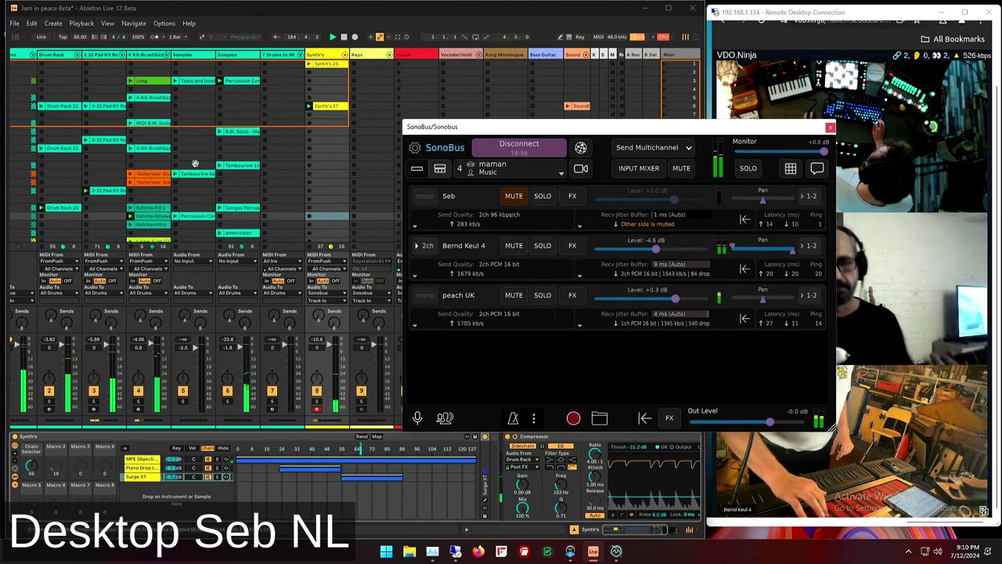
pyautogui.click(161, 79)
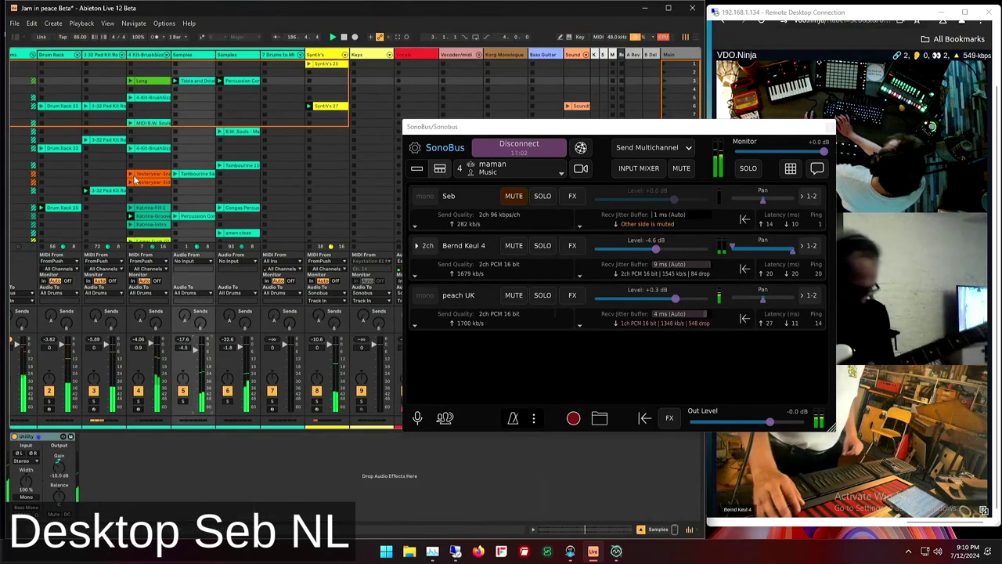
pyautogui.click(105, 191)
# Move the SonoBus window back beside the drum tracks and launch the Katrina-Intro clip in scene 20
pyautogui.moveTo(568, 131); pyautogui.dragTo(405, 109)
pyautogui.scroll(-2, 189, 160)
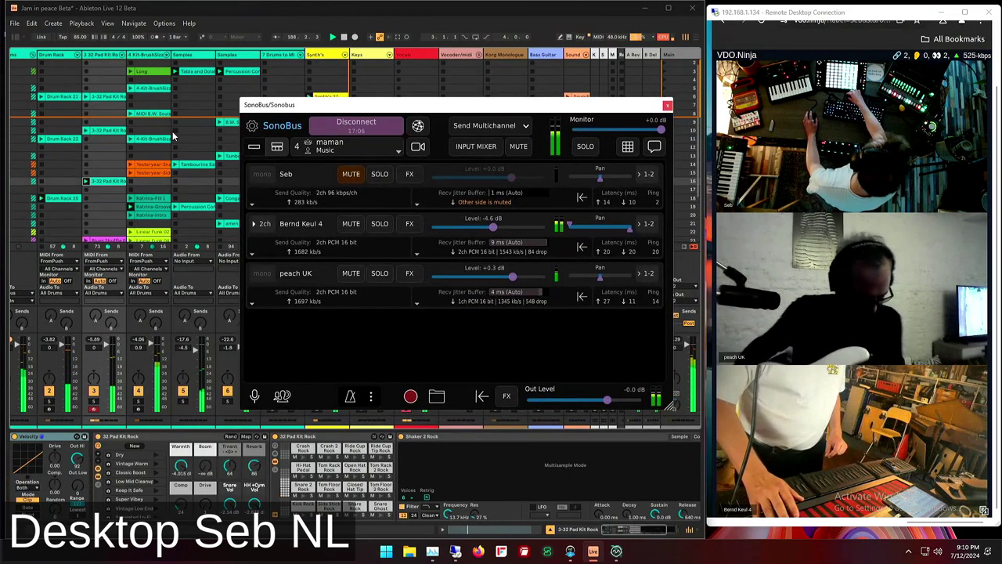
pyautogui.scroll(3, 189, 159)
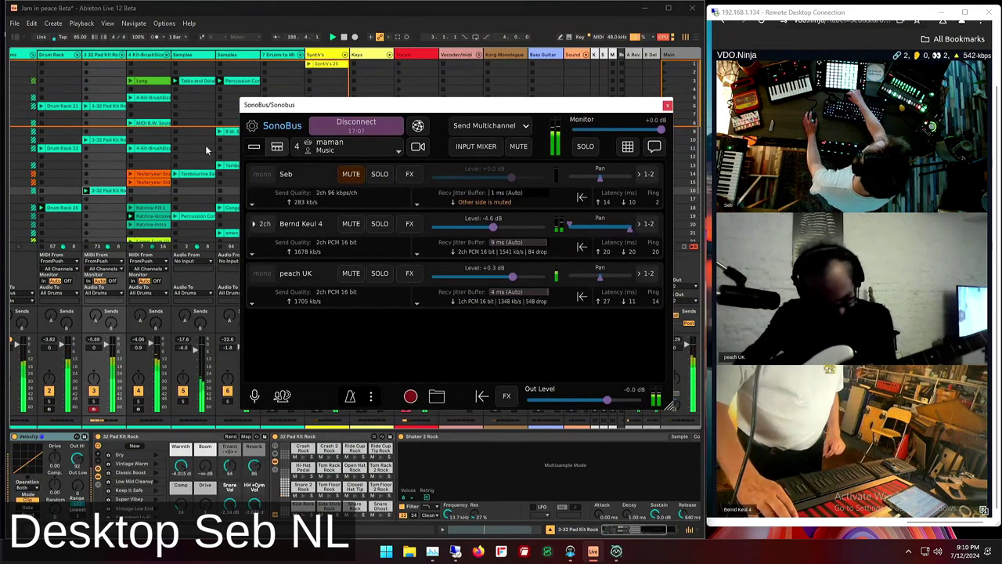
pyautogui.click(142, 227)
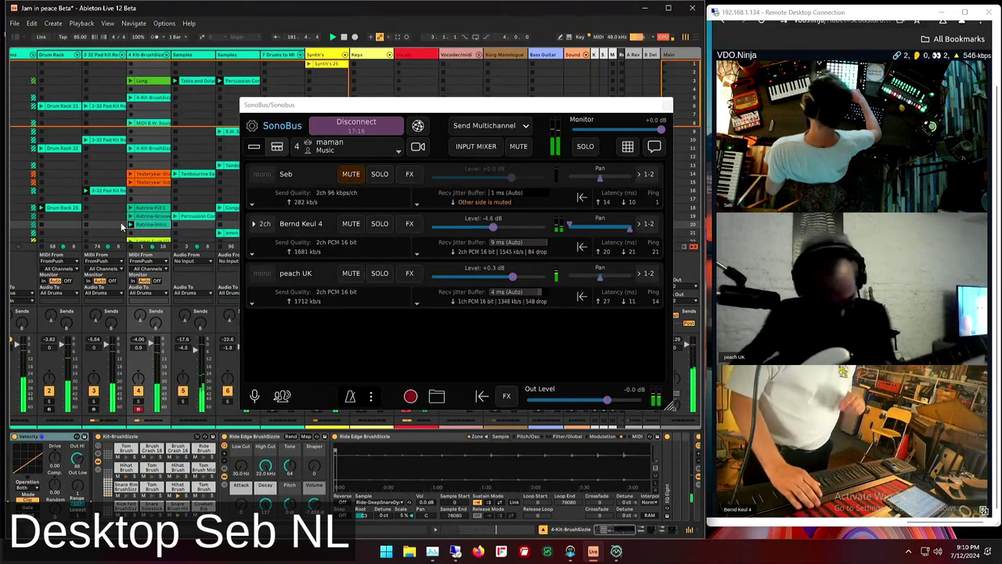
pyautogui.click(122, 226)
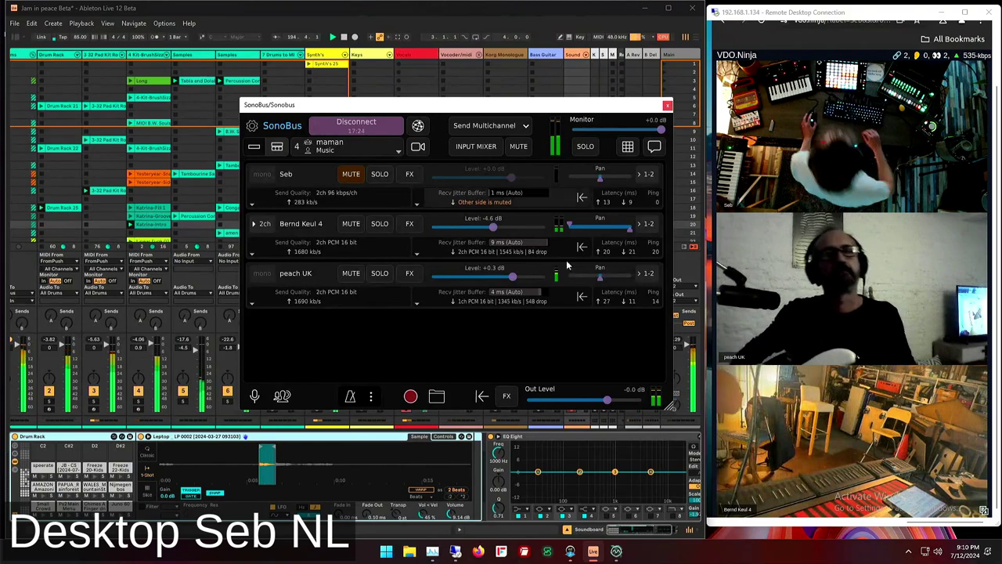
# Shift the SonoBus window slightly and lower the song tempo
pyautogui.moveTo(517, 104); pyautogui.dragTo(466, 93)
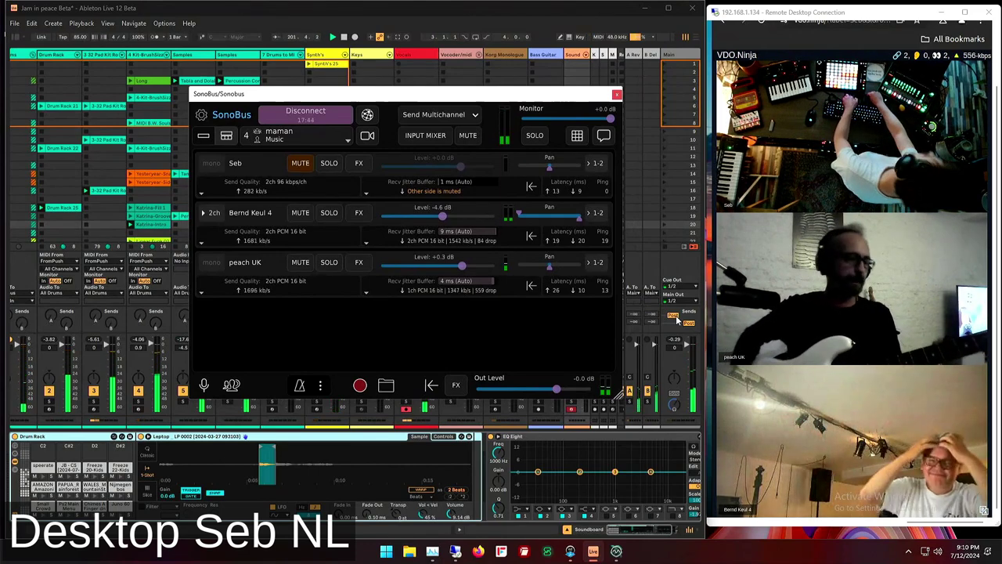
pyautogui.click(78, 38)
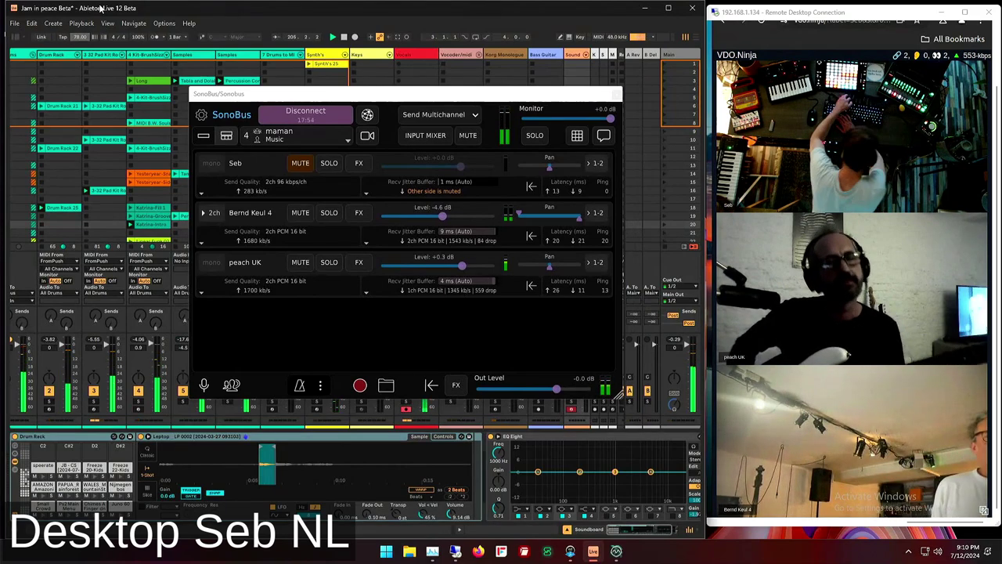